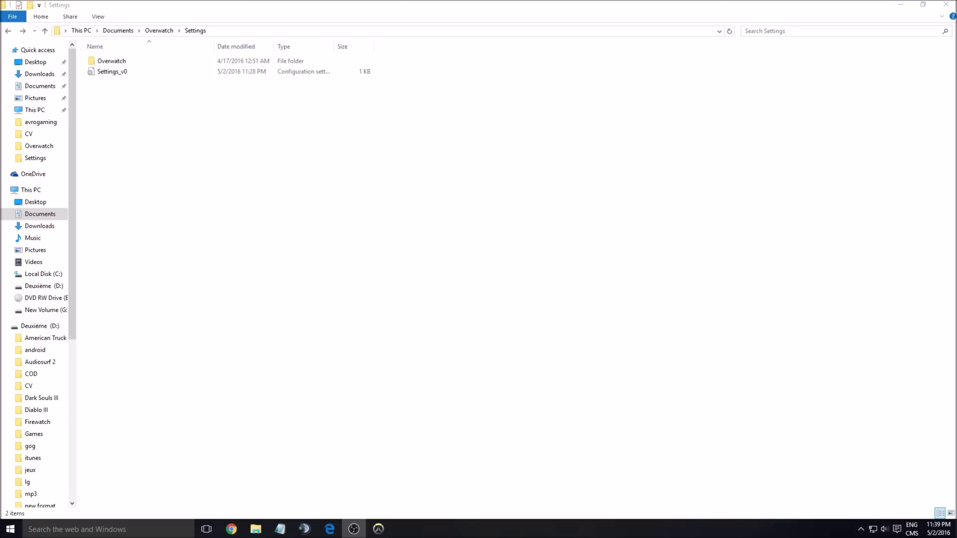
# Bring the Settings folder window forward and locate the Settings_v0 file
pyautogui.click(392, 216)
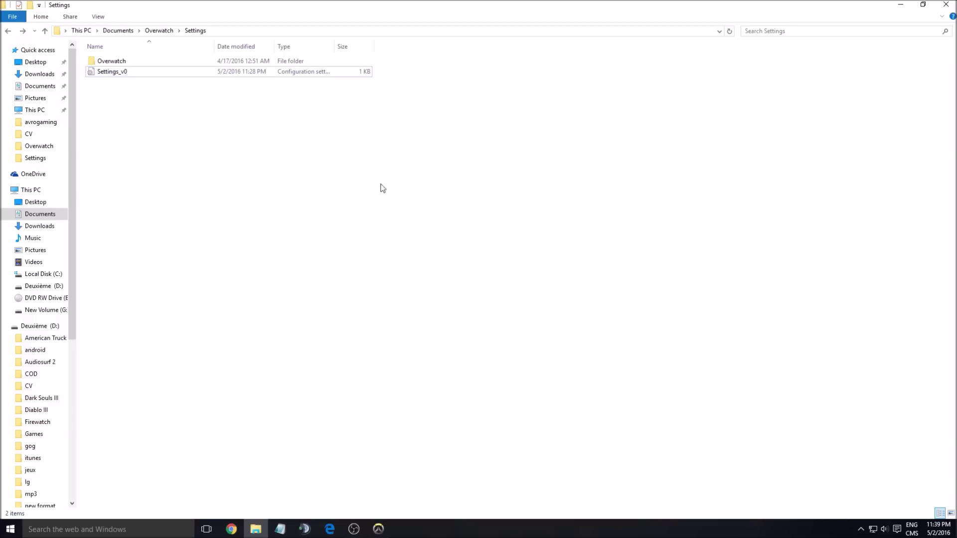
pyautogui.click(112, 74)
pyautogui.click(130, 89)
# Read Settings_v0 in Notepad, then close it and go back to Overwatch's Video options
pyautogui.doubleClick(124, 73)
pyautogui.moveTo(469, 49); pyautogui.dragTo(463, 20)
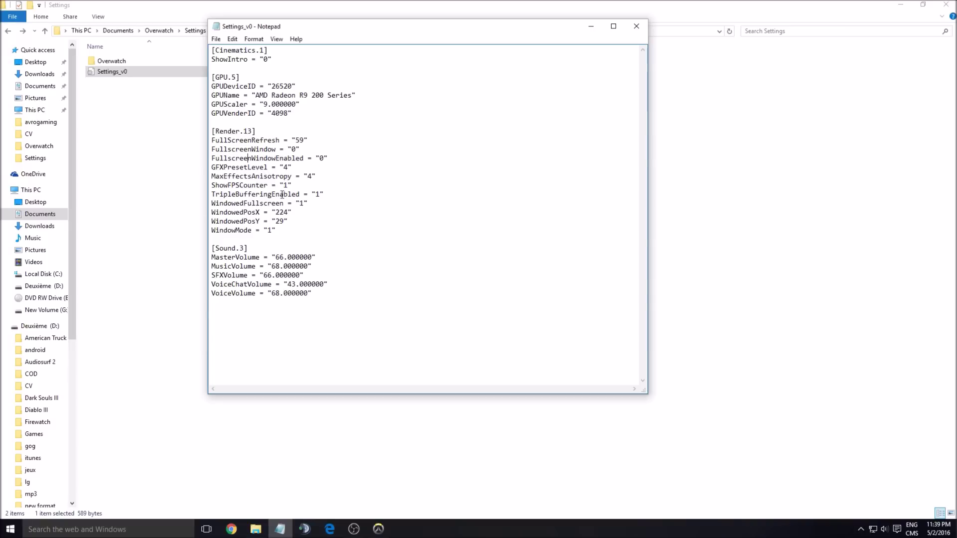
pyautogui.moveTo(396, 33); pyautogui.dragTo(419, 47)
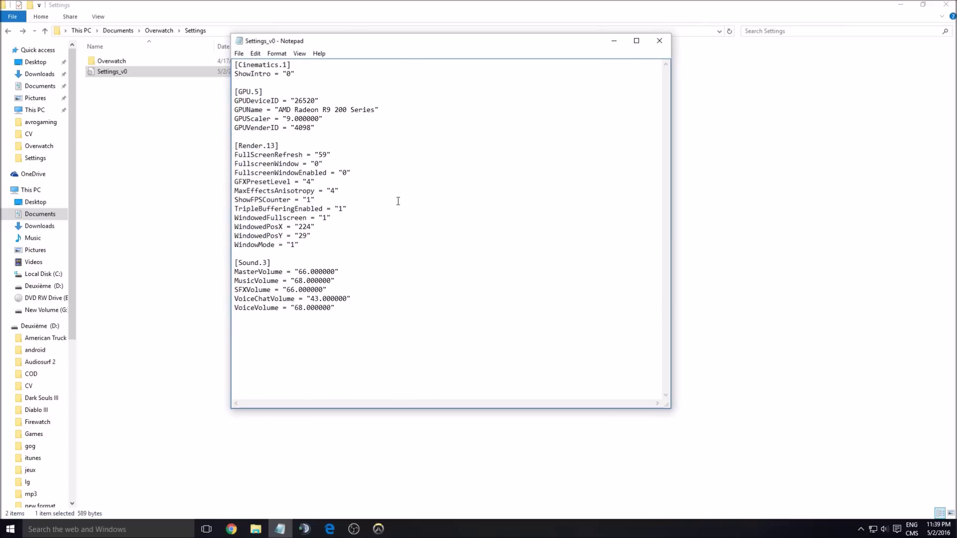
pyautogui.click(659, 40)
pyautogui.click(379, 530)
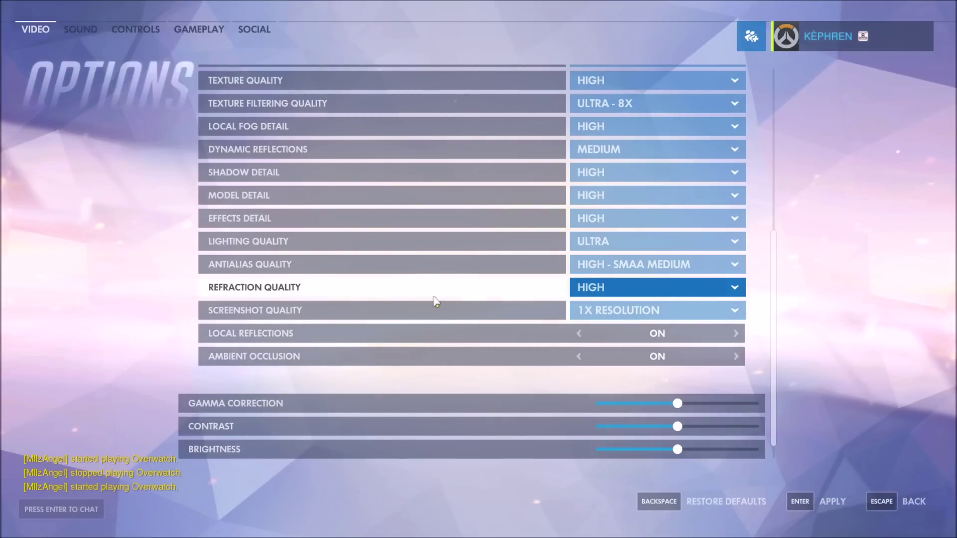
pyautogui.scroll(5, 817, 186)
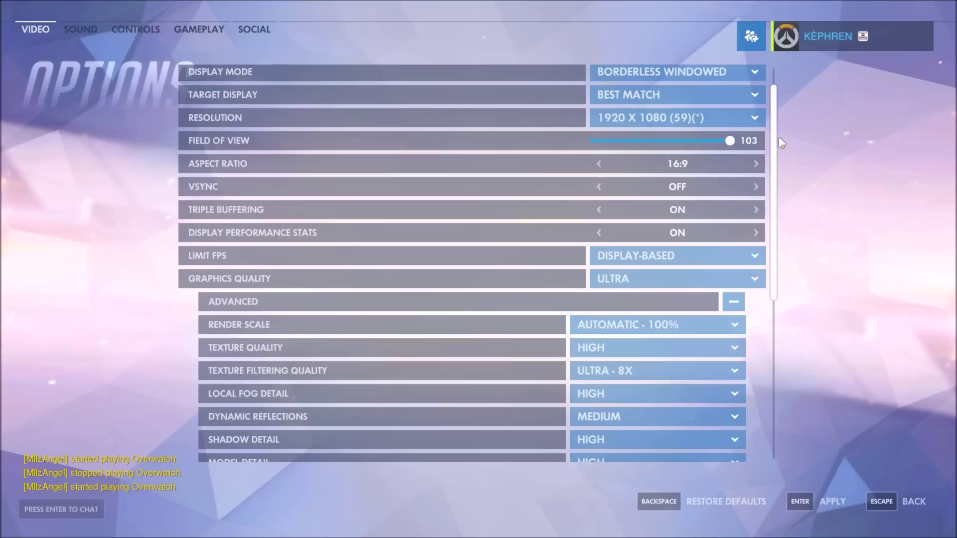
pyautogui.scroll(1, 778, 141)
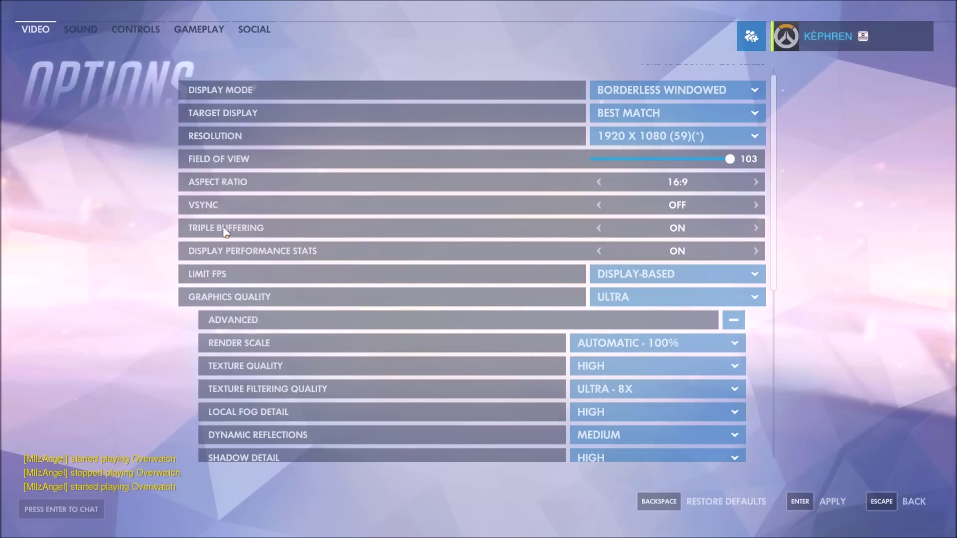
pyautogui.scroll(-1, 164, 284)
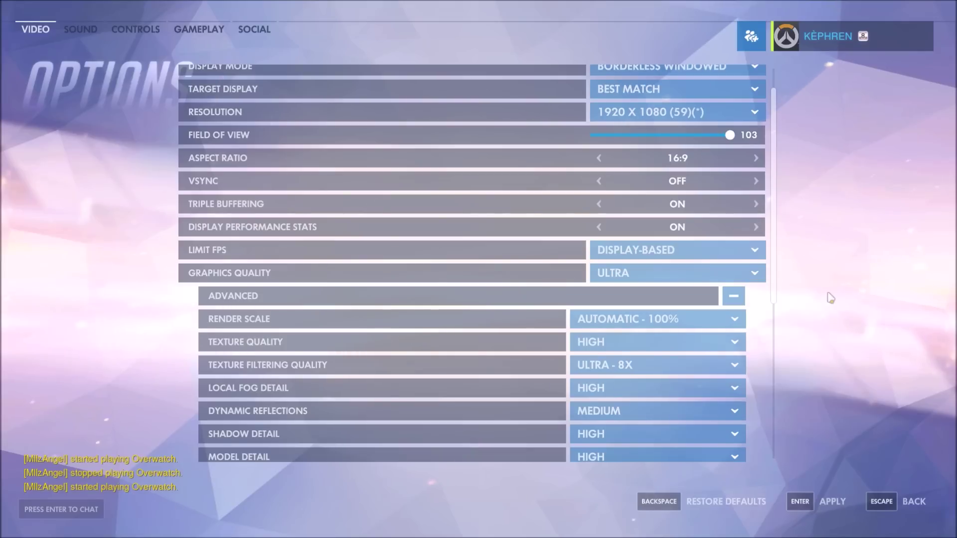
pyautogui.scroll(-5, 775, 269)
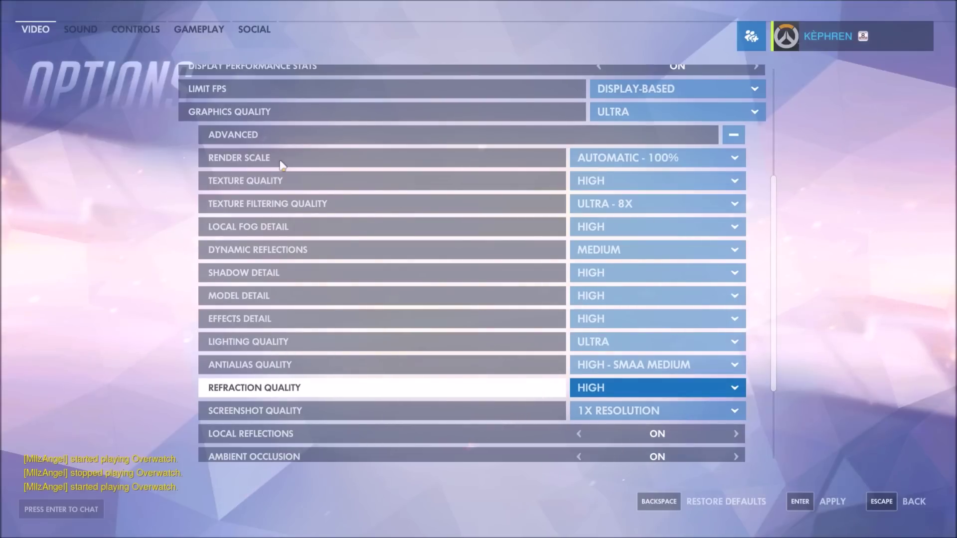
pyautogui.click(650, 163)
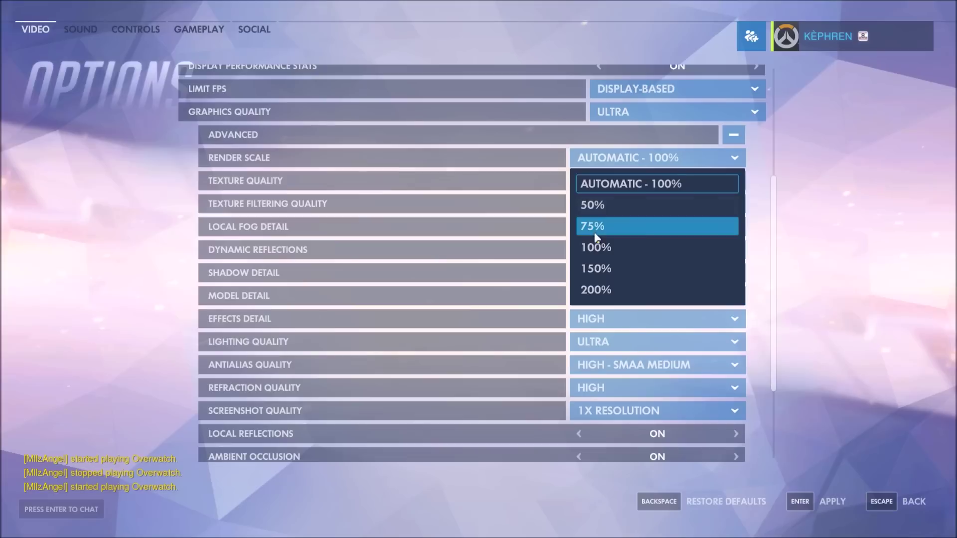
pyautogui.click(810, 210)
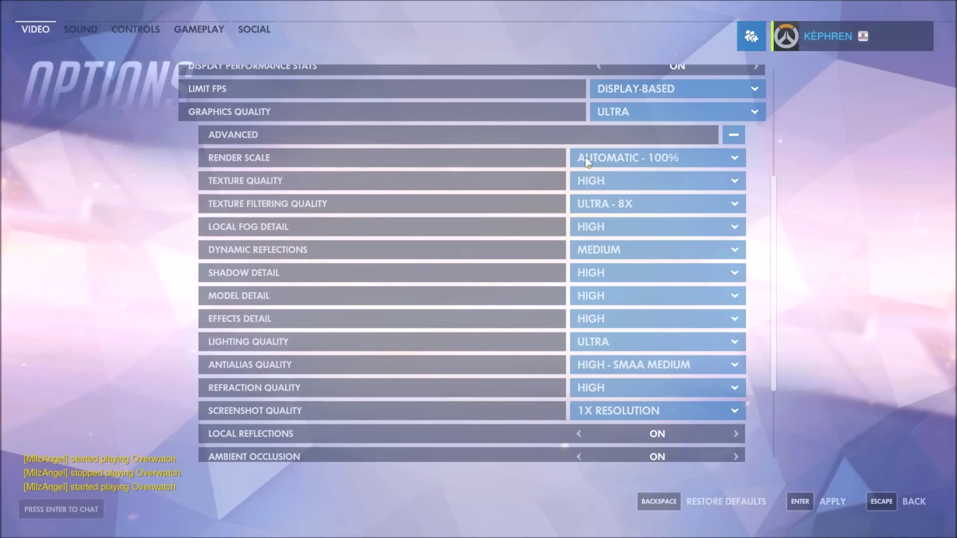
pyautogui.click(639, 160)
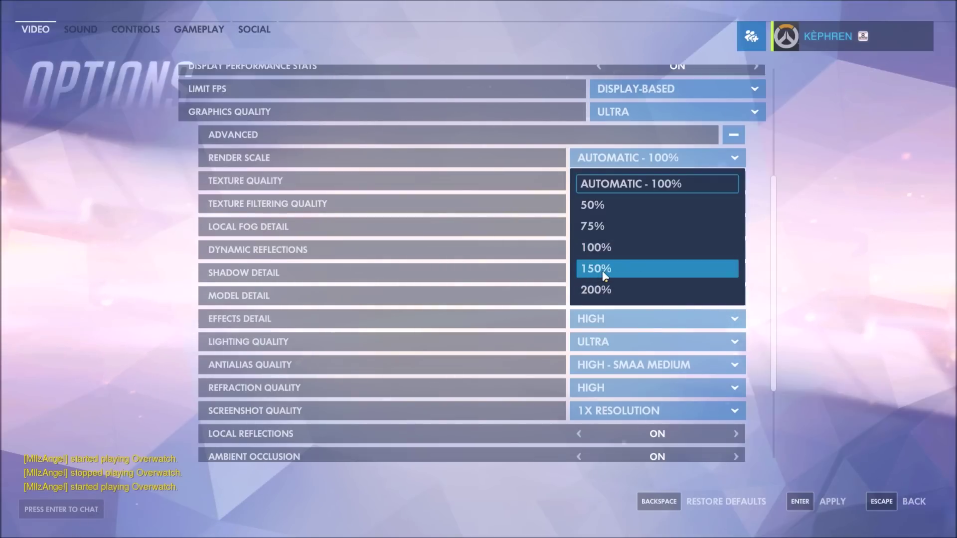
pyautogui.click(775, 214)
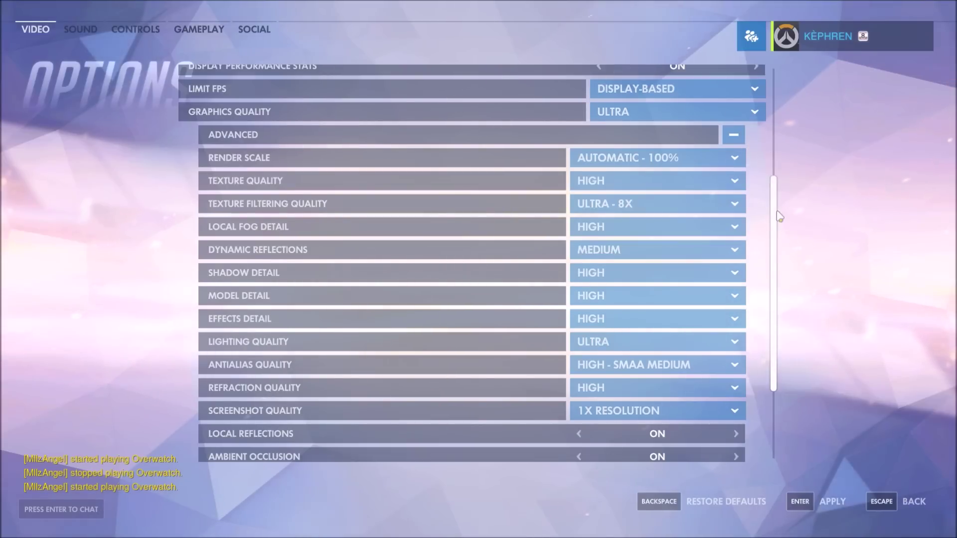
pyautogui.scroll(2, 779, 216)
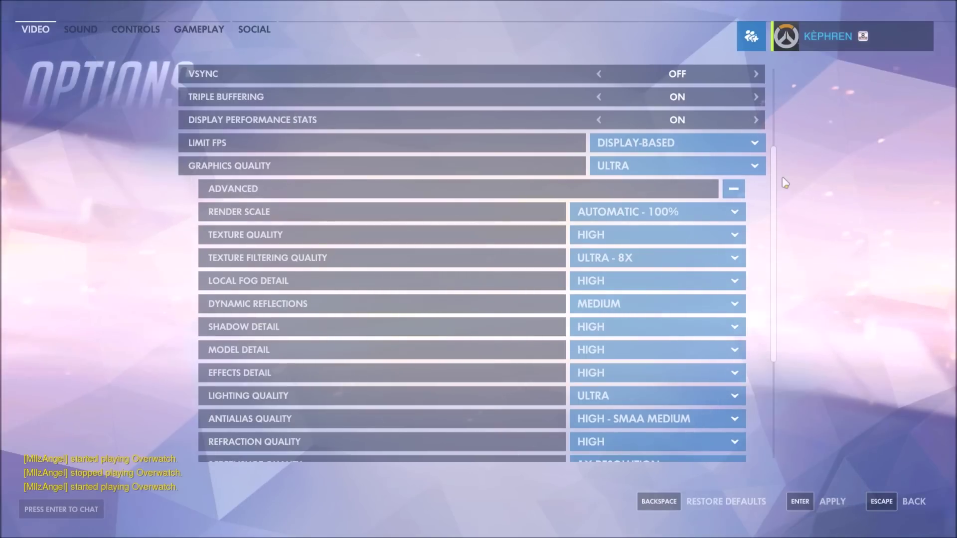
pyautogui.scroll(-2, 778, 221)
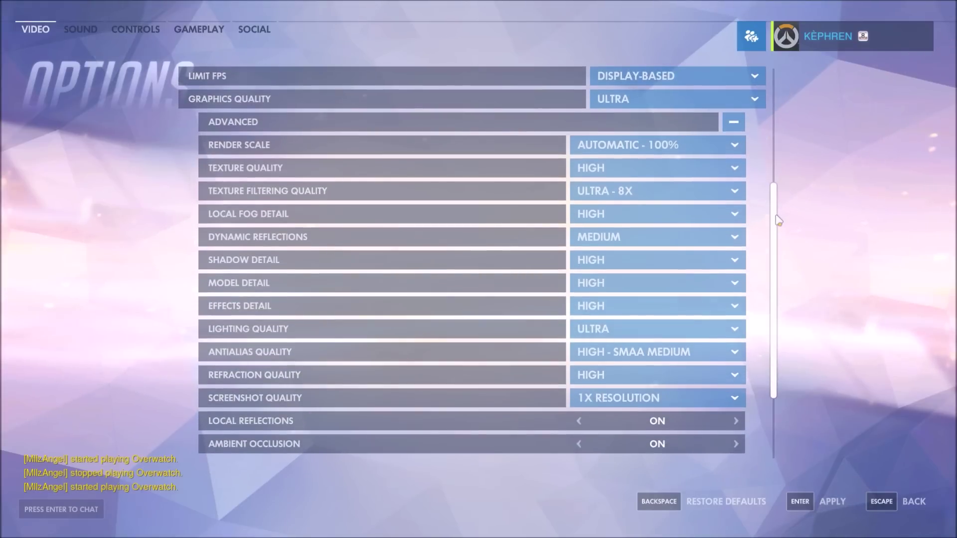
pyautogui.scroll(2, 777, 211)
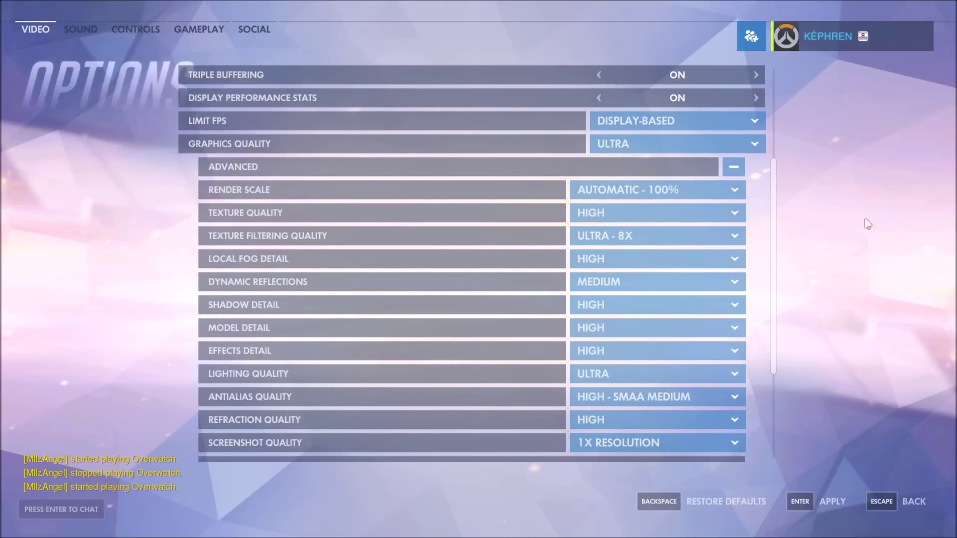
pyautogui.scroll(-1, 777, 233)
pyautogui.scroll(-1, 776, 234)
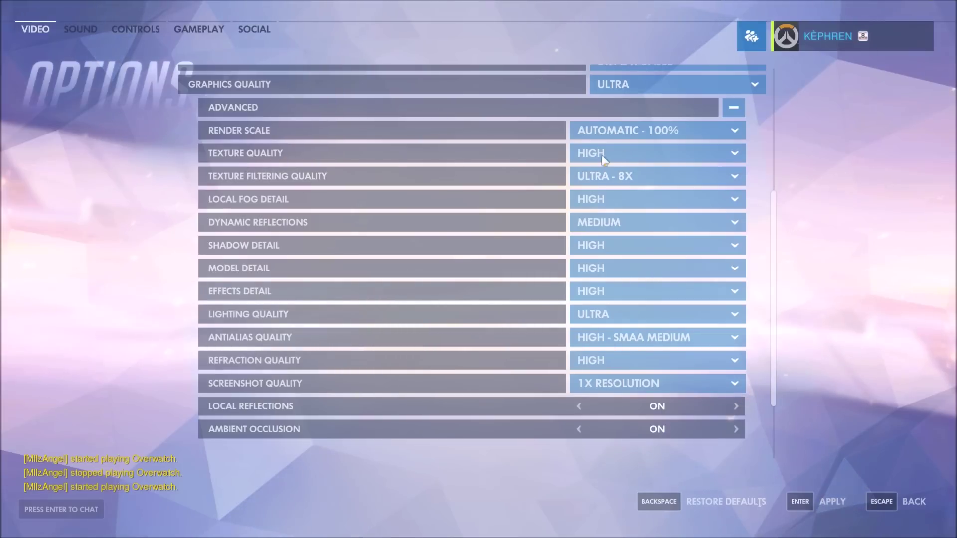
pyautogui.click(623, 155)
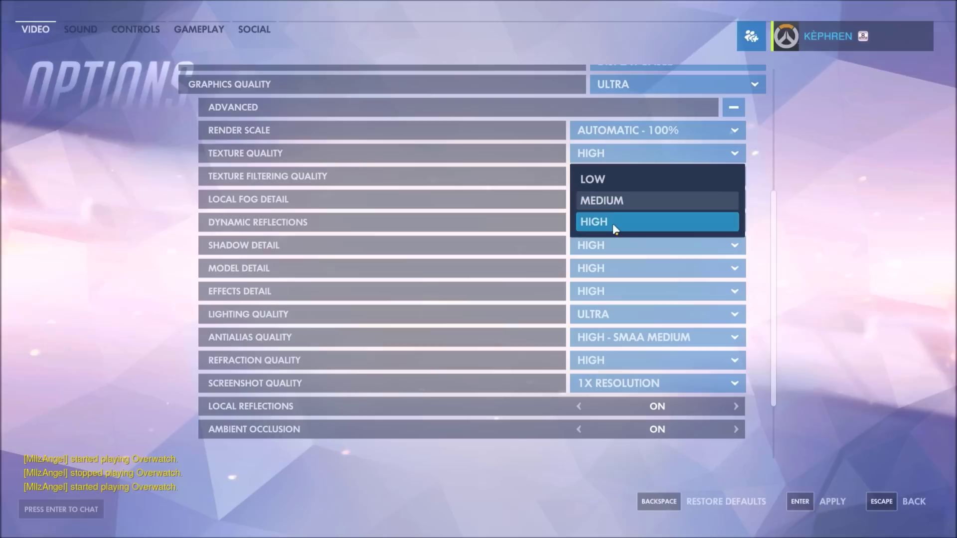
pyautogui.click(753, 196)
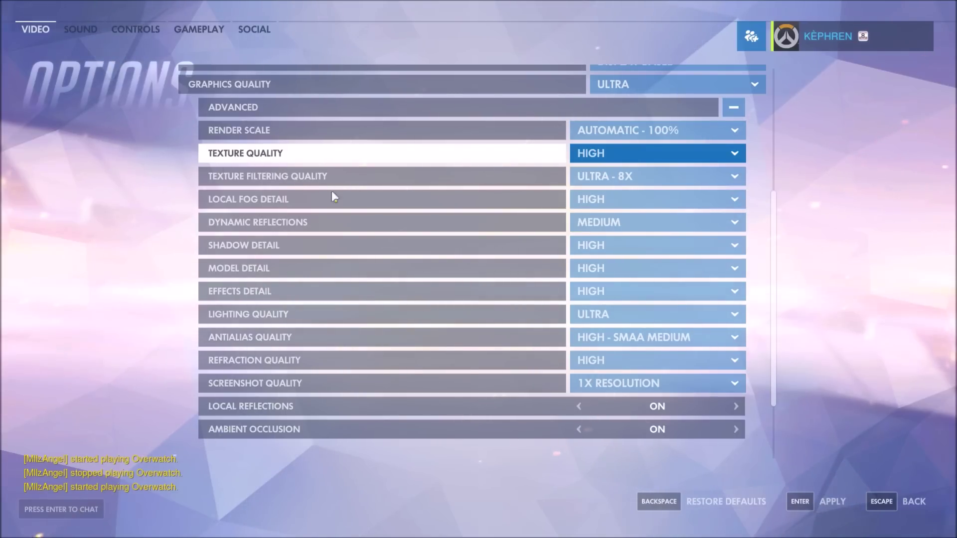
pyautogui.click(642, 183)
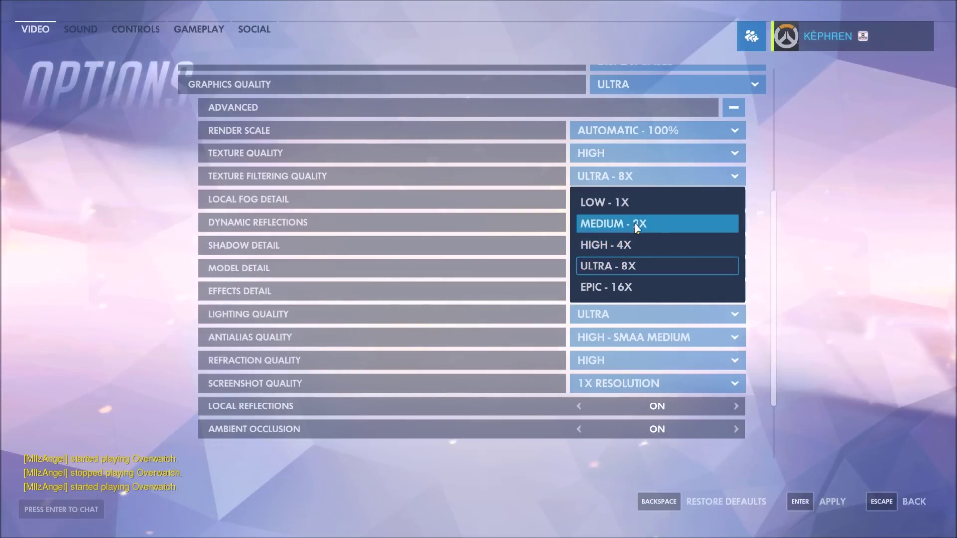
pyautogui.click(130, 204)
pyautogui.scroll(-1, 353, 235)
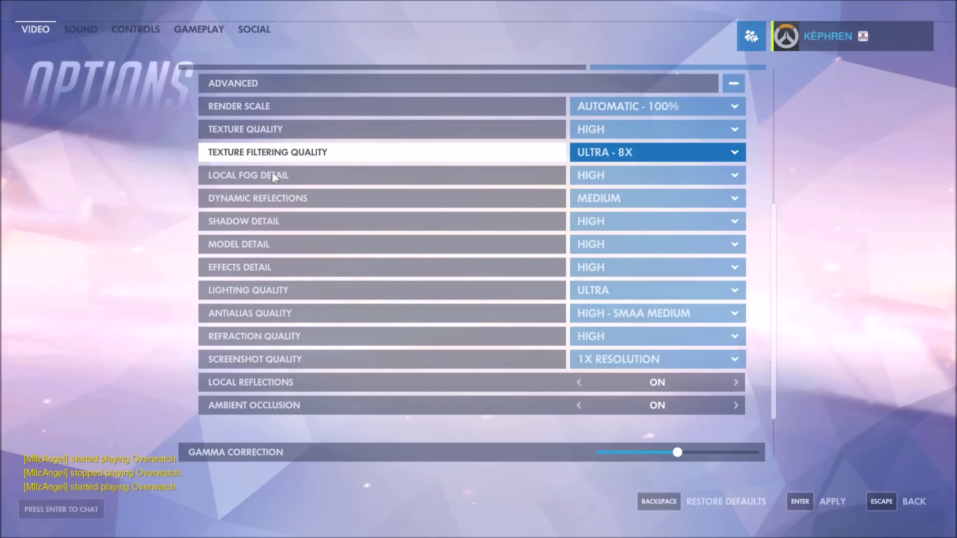
# Leave Local Fog Detail at HIGH and Dynamic Reflections at MEDIUM, then view Shadow Detail choices
pyautogui.click(604, 182)
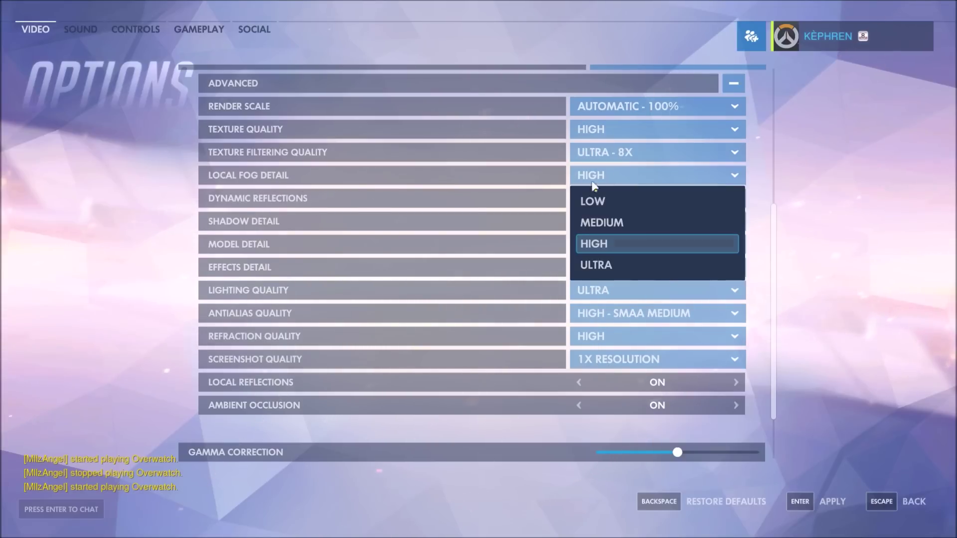
pyautogui.click(94, 207)
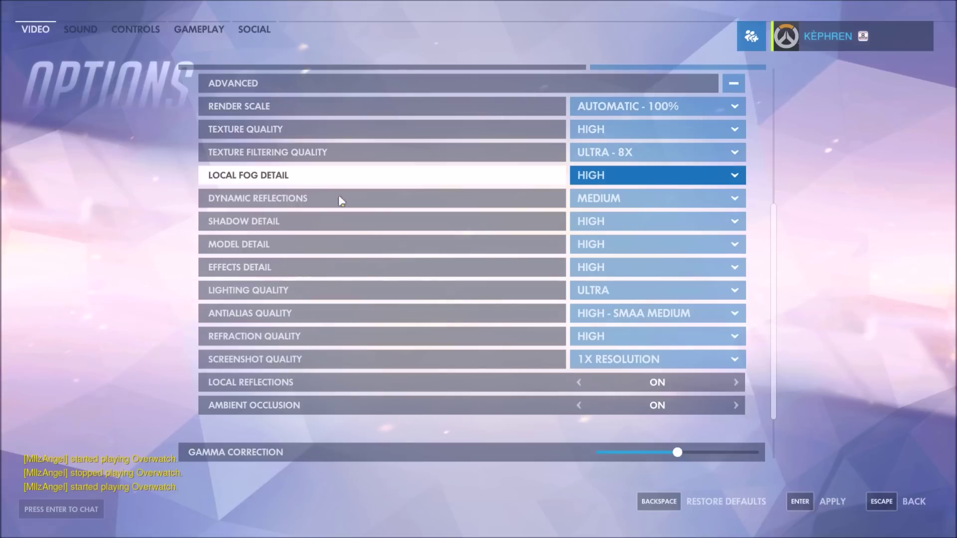
pyautogui.click(641, 198)
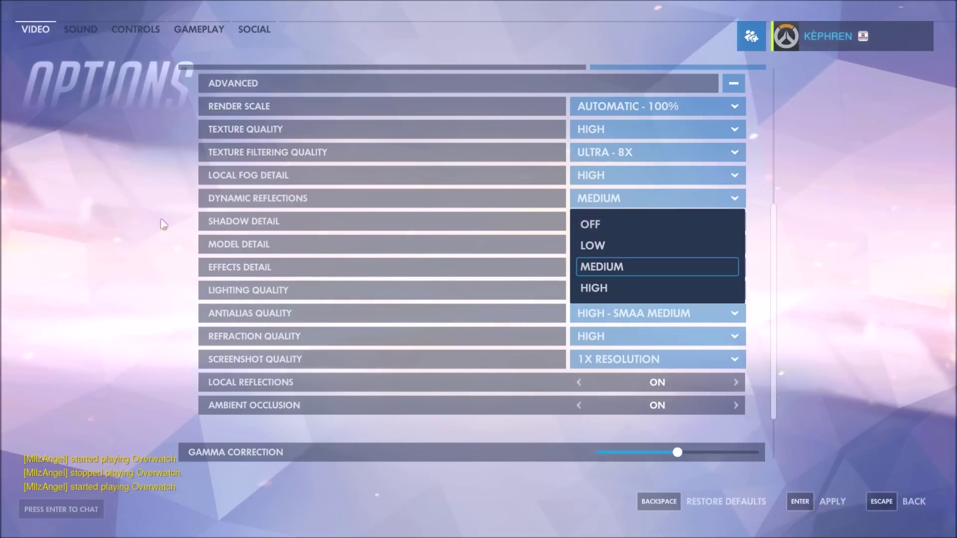
pyautogui.click(315, 194)
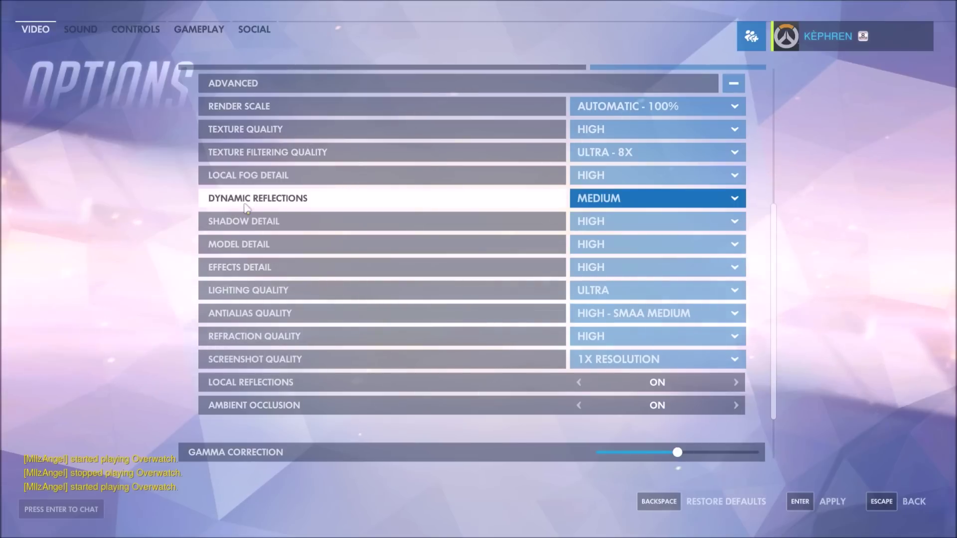
pyautogui.click(612, 200)
pyautogui.press('Escape')
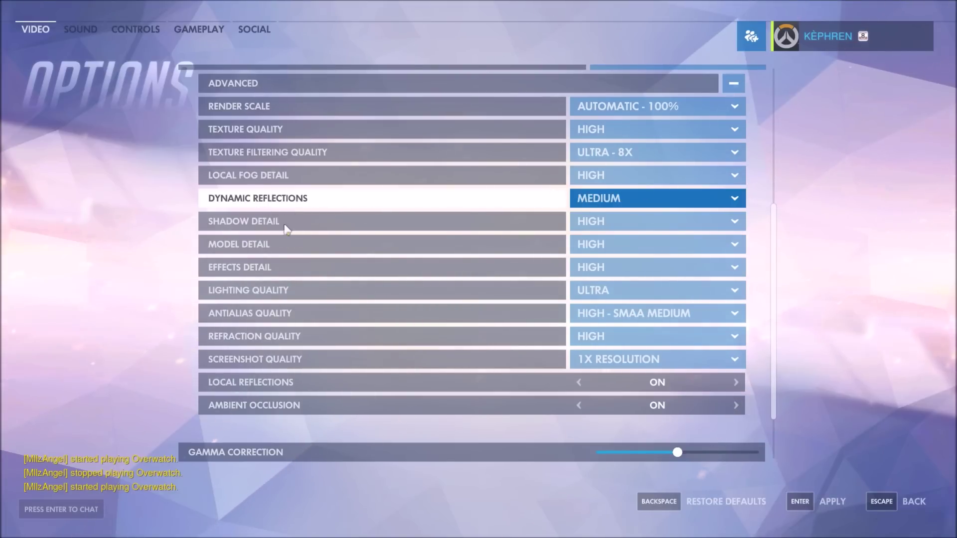
pyautogui.click(603, 222)
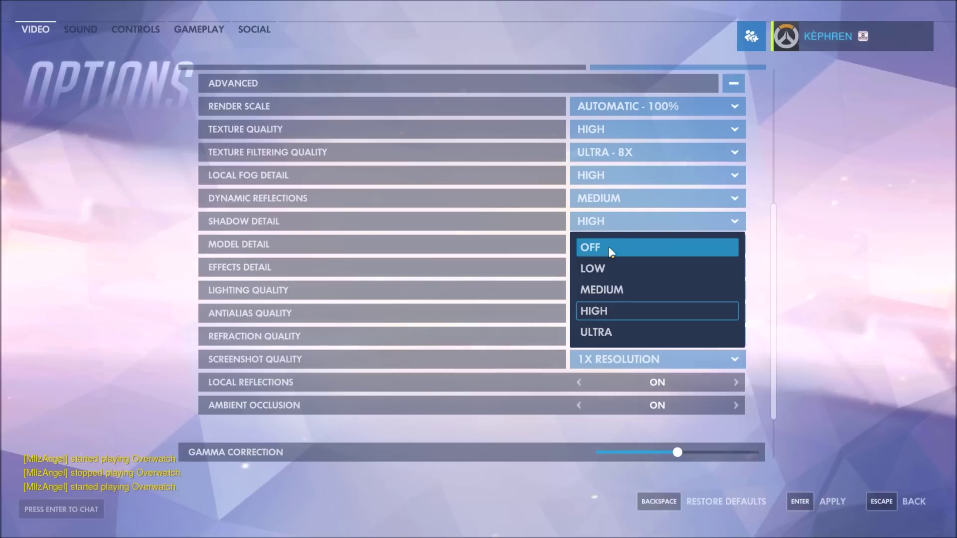
# Leave Shadow Detail at HIGH, scroll down, and confirm Effects Detail stays at HIGH
pyautogui.click(155, 168)
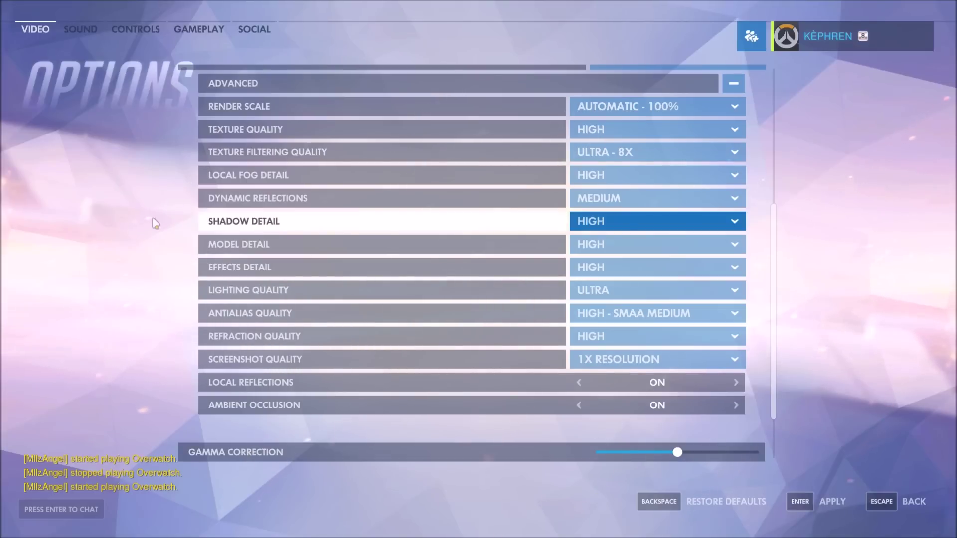
pyautogui.moveTo(775, 217); pyautogui.dragTo(776, 246)
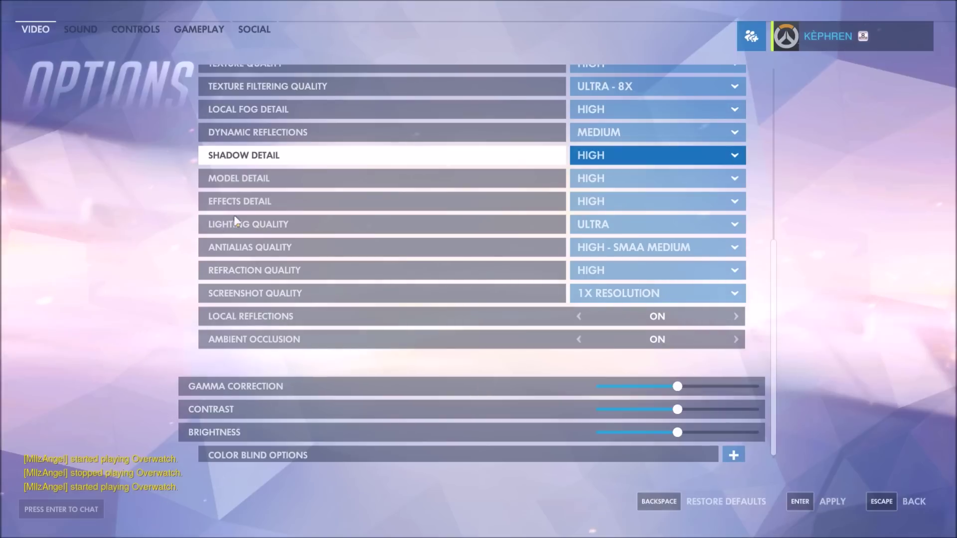
pyautogui.click(573, 202)
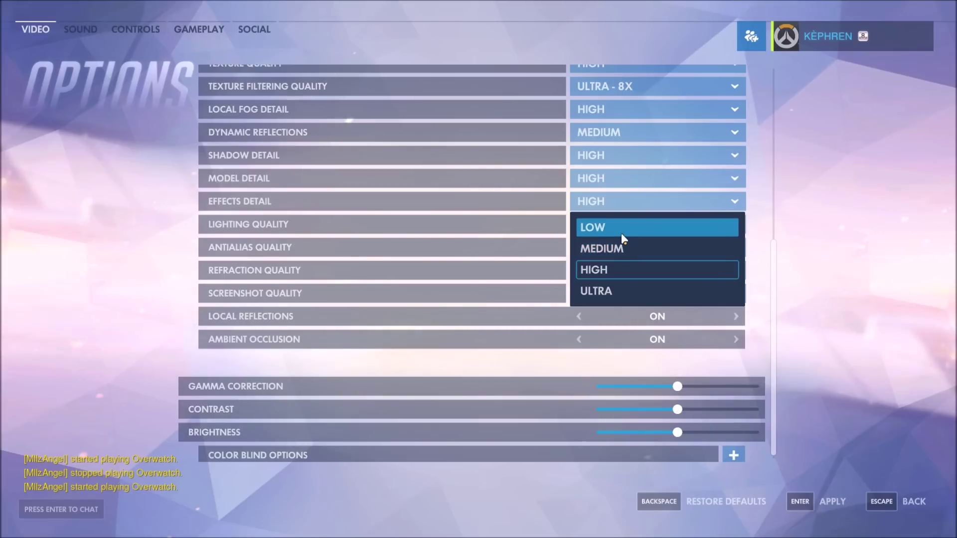
pyautogui.click(618, 269)
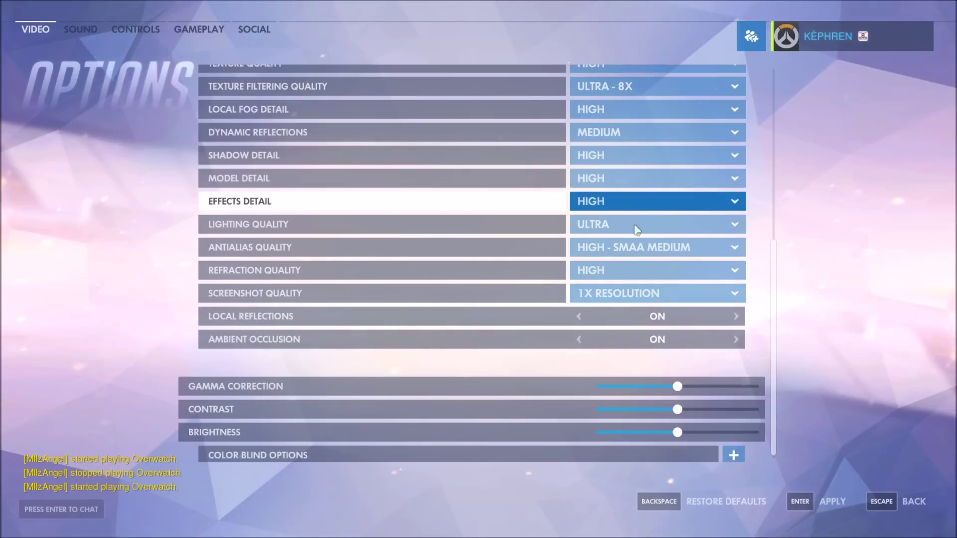
# Confirm Lighting Quality stays at ULTRA, then view the Antialias Quality choices
pyautogui.click(608, 226)
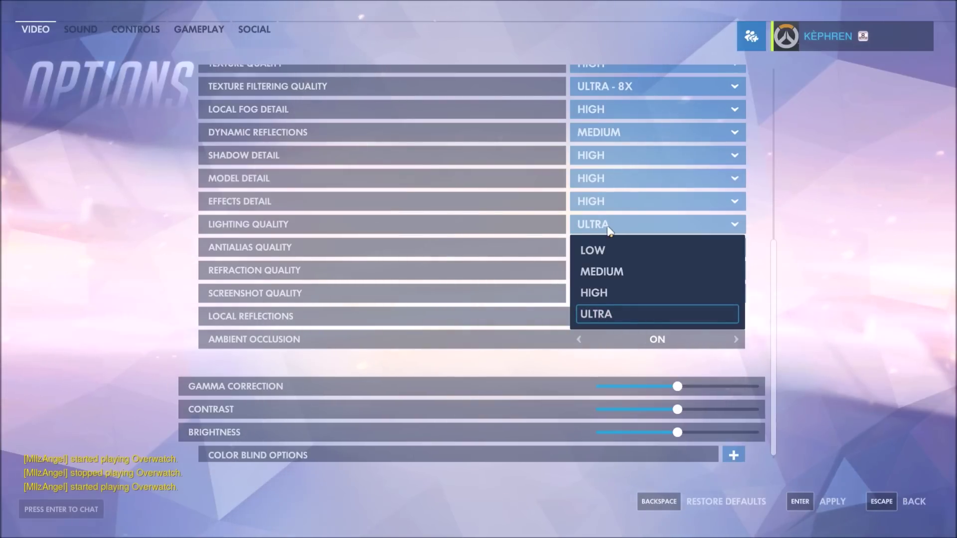
pyautogui.click(767, 264)
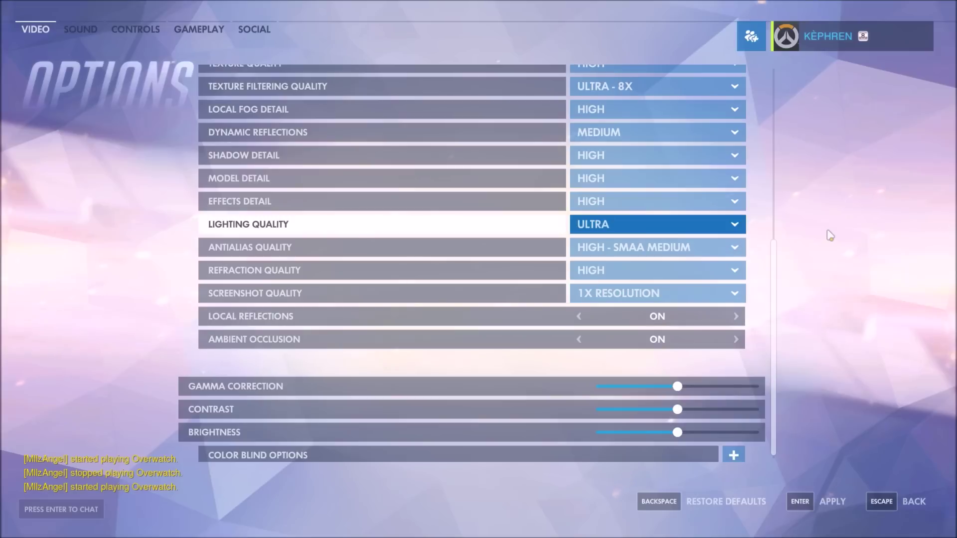
pyautogui.click(622, 224)
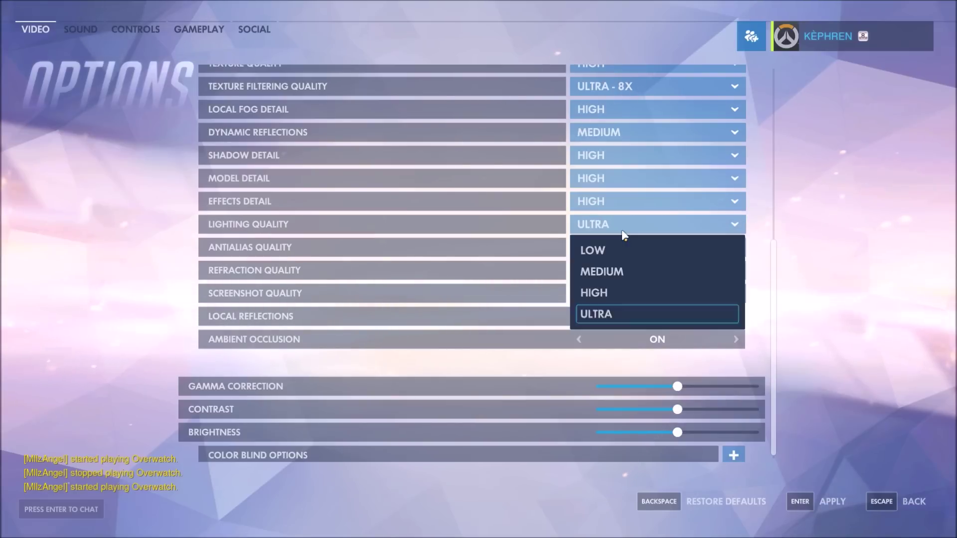
pyautogui.click(808, 227)
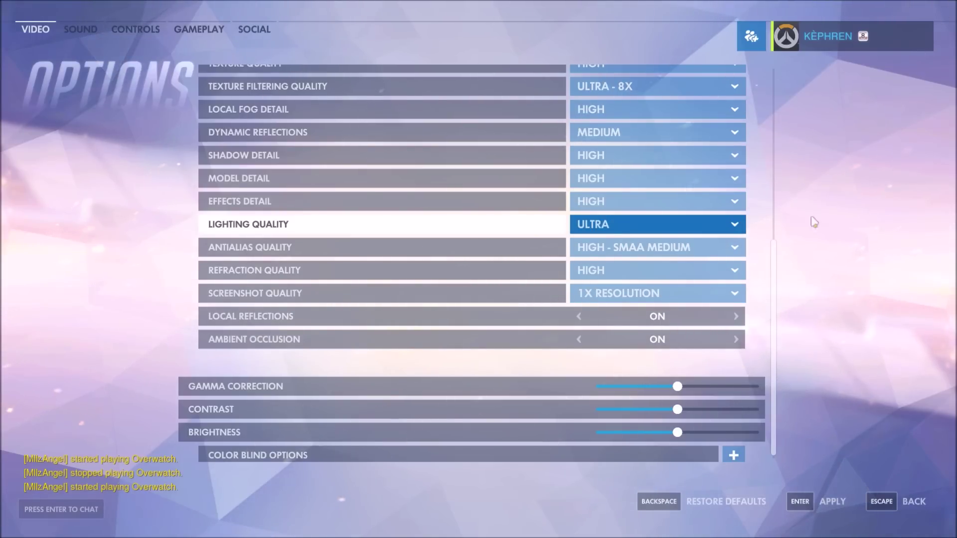
pyautogui.click(682, 250)
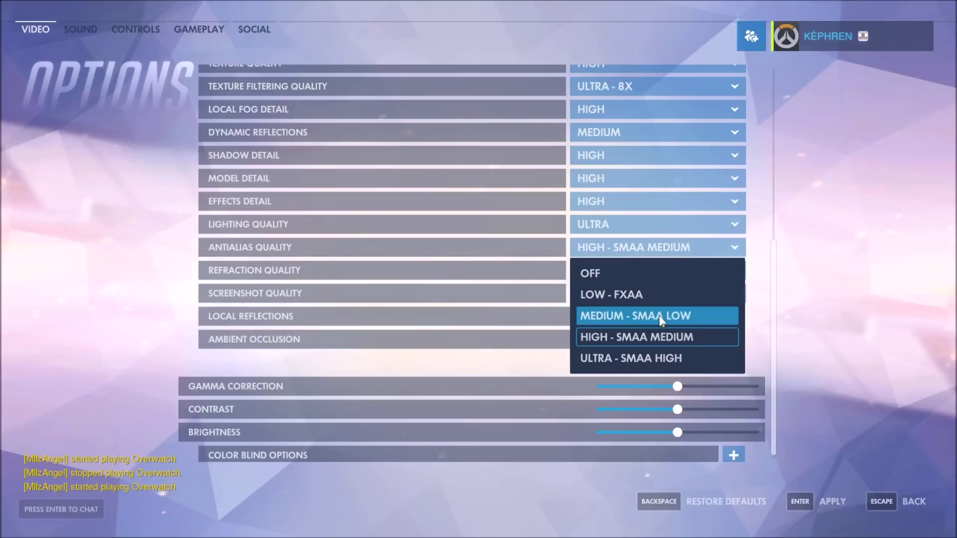
# Keep Antialias Quality at HIGH - SMAA MEDIUM and Refraction Quality at HIGH
pyautogui.click(841, 258)
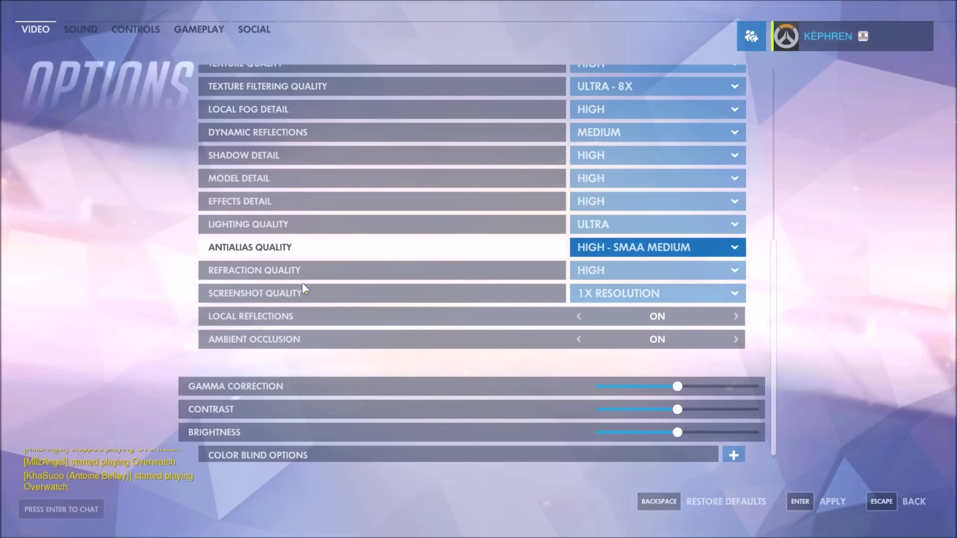
pyautogui.click(630, 274)
pyautogui.click(630, 271)
pyautogui.click(630, 271)
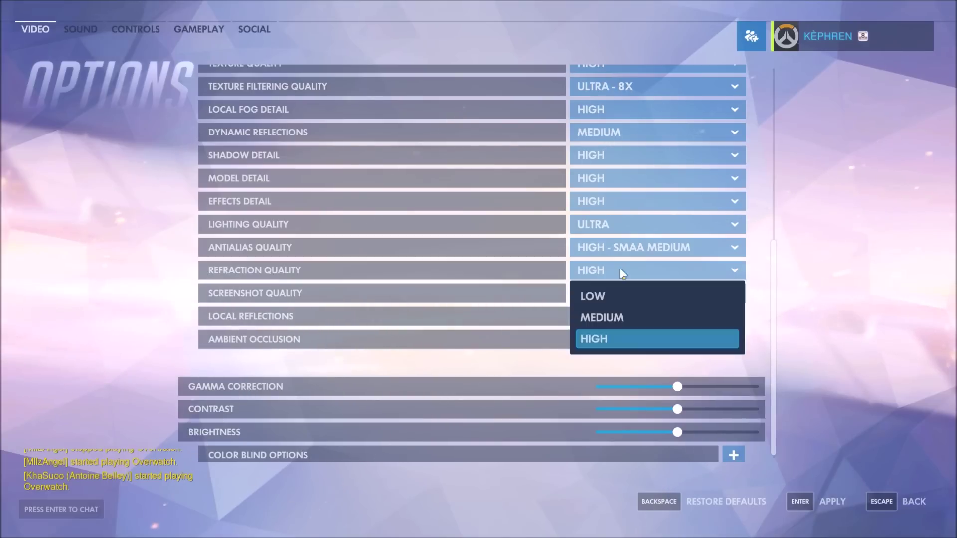
pyautogui.click(761, 274)
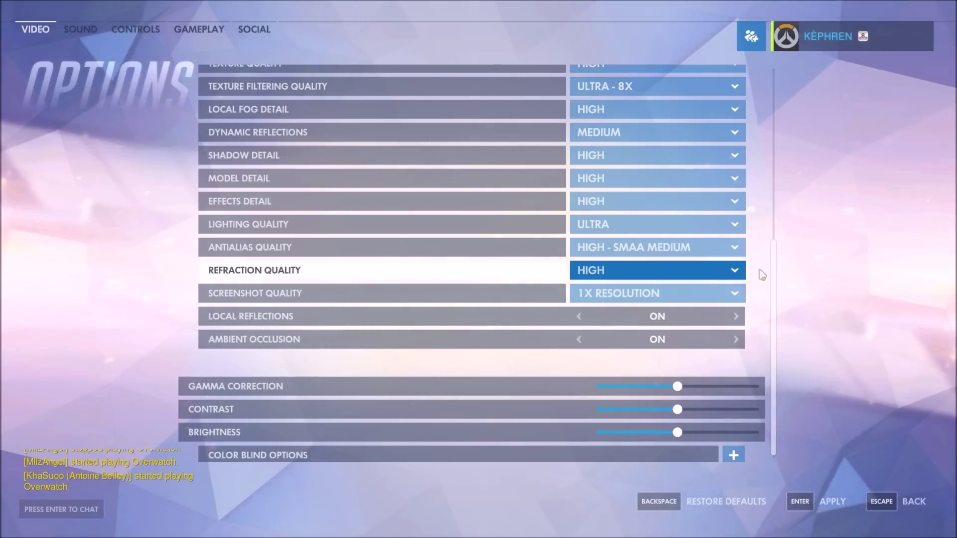